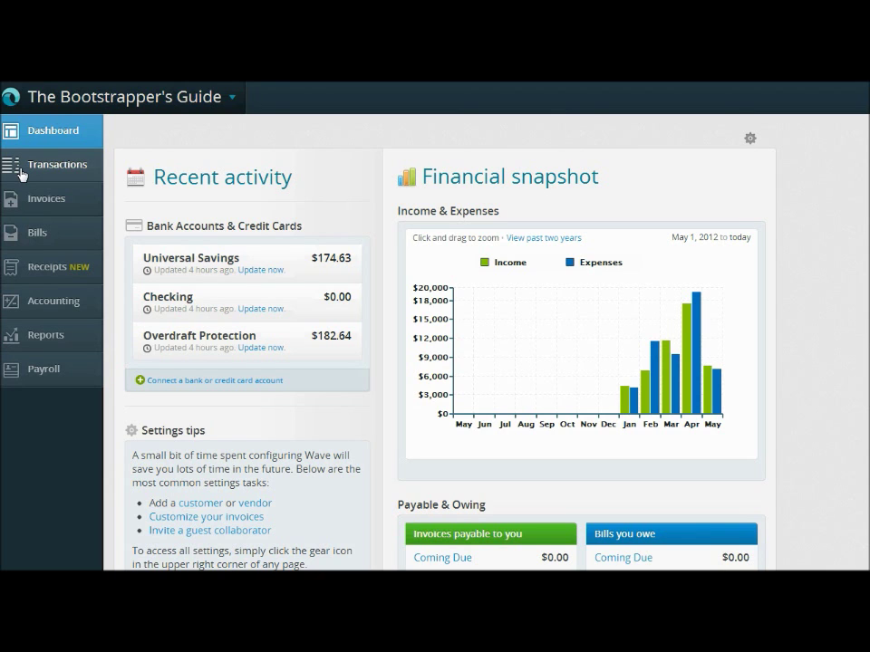
Go to Transactions and start uploading a bank statement
left_click(22, 172)
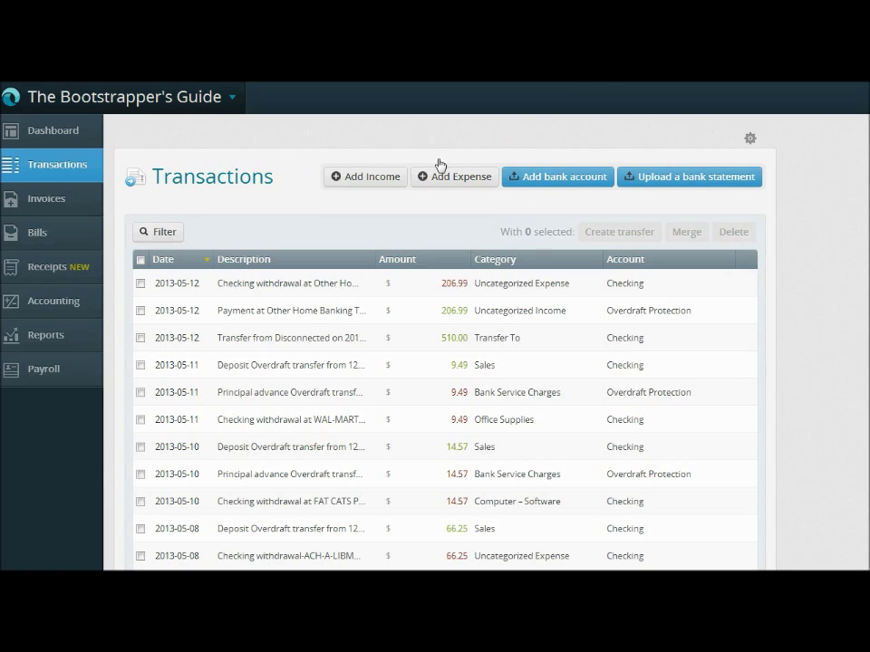
left_click(669, 181)
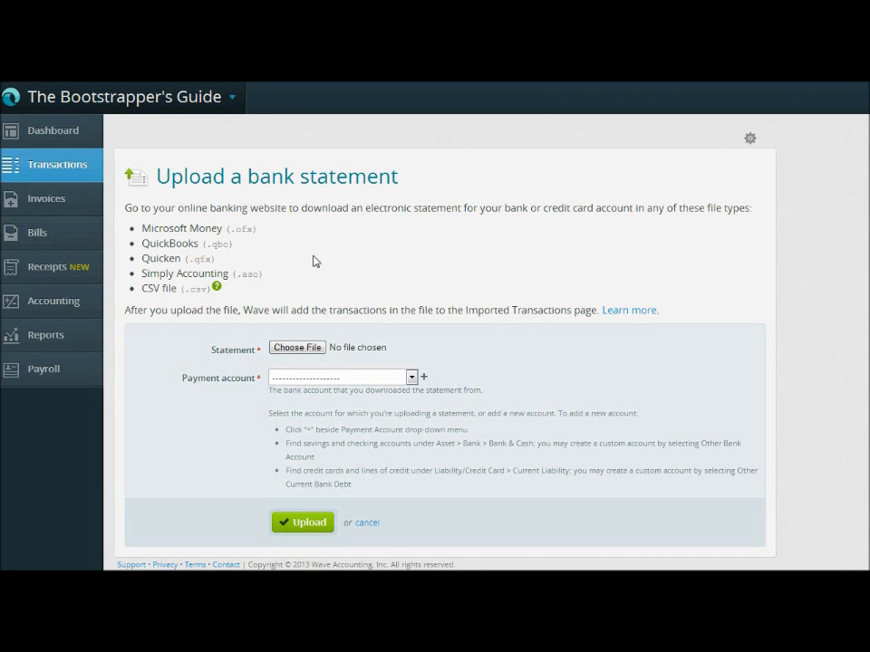
Attach export.qfx as the statement file and set its payment account to Checking
left_click(299, 349)
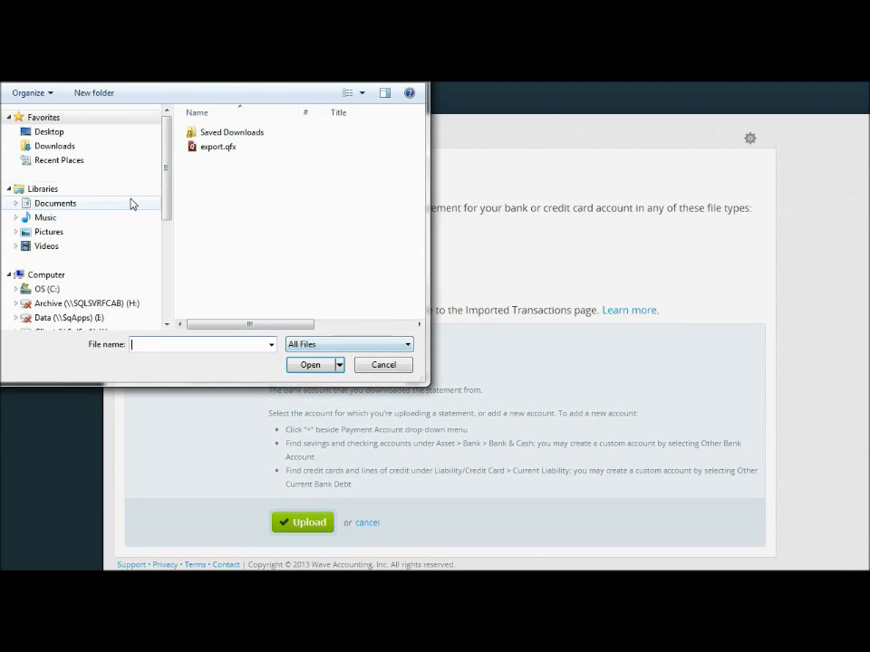
left_click(217, 148)
double_click(217, 149)
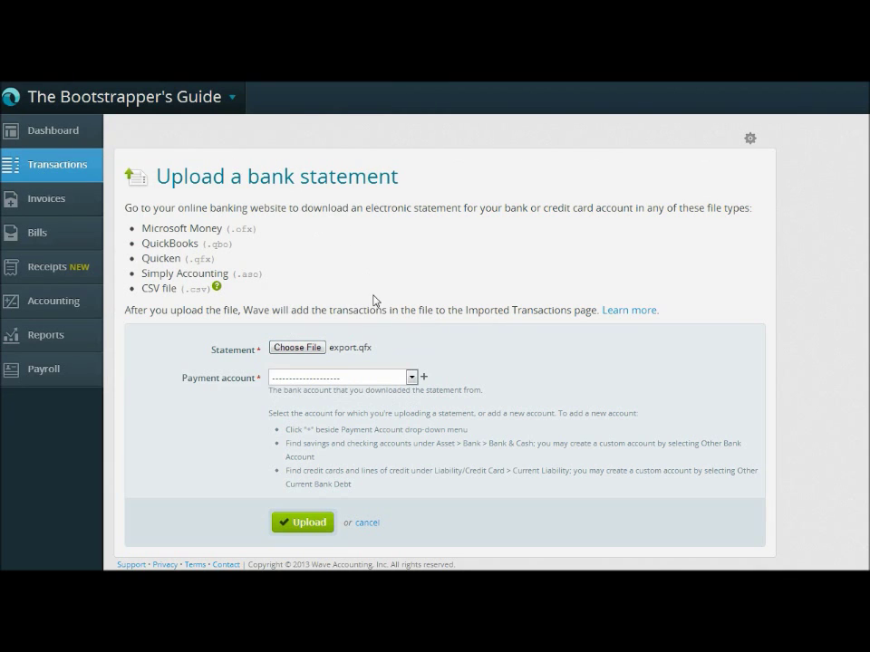
left_click(410, 378)
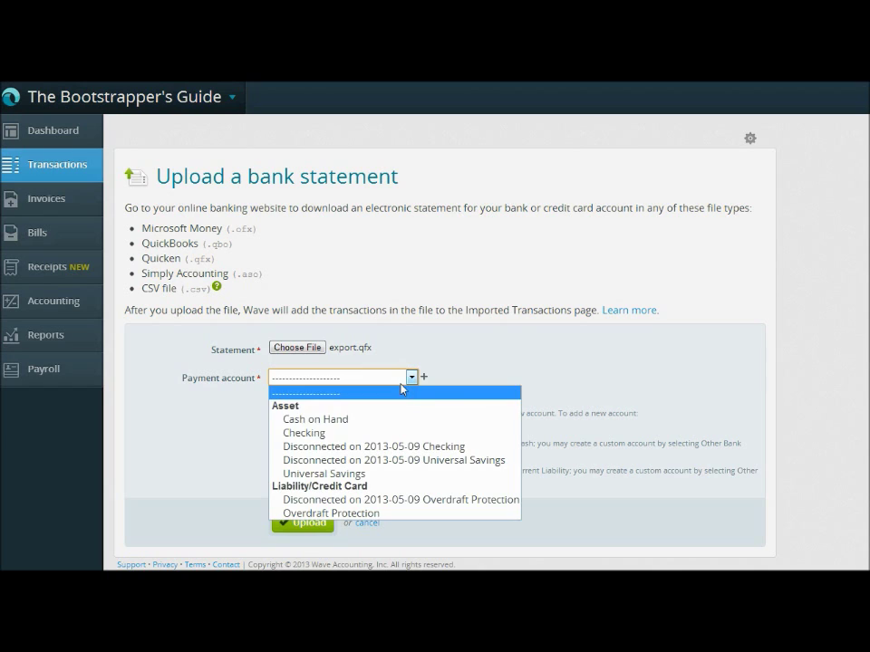
left_click(388, 433)
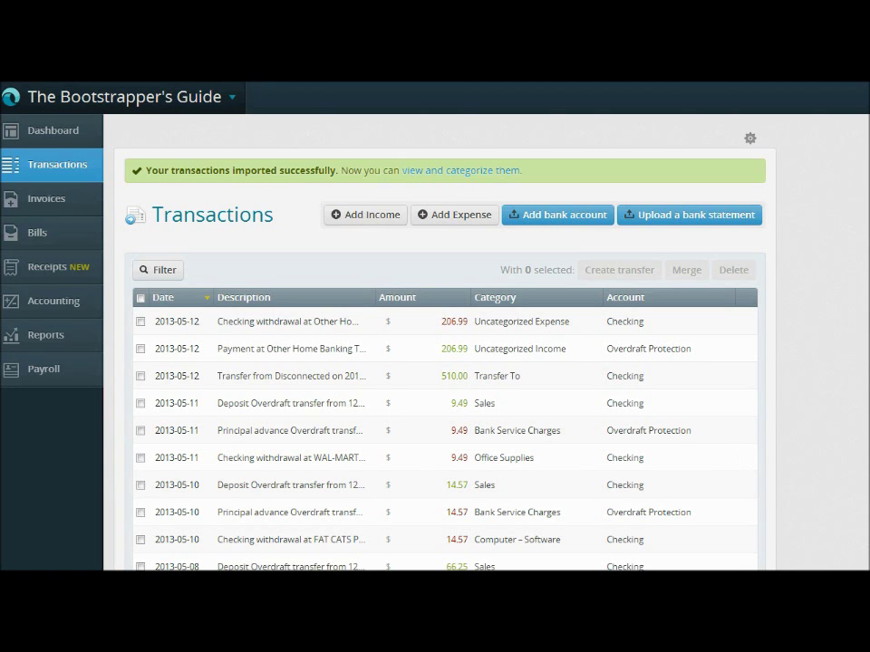
Scroll the Transactions list to the January 2013 Checking rows, dismissing the Jump to page list
scroll(444, 408, "down", 3)
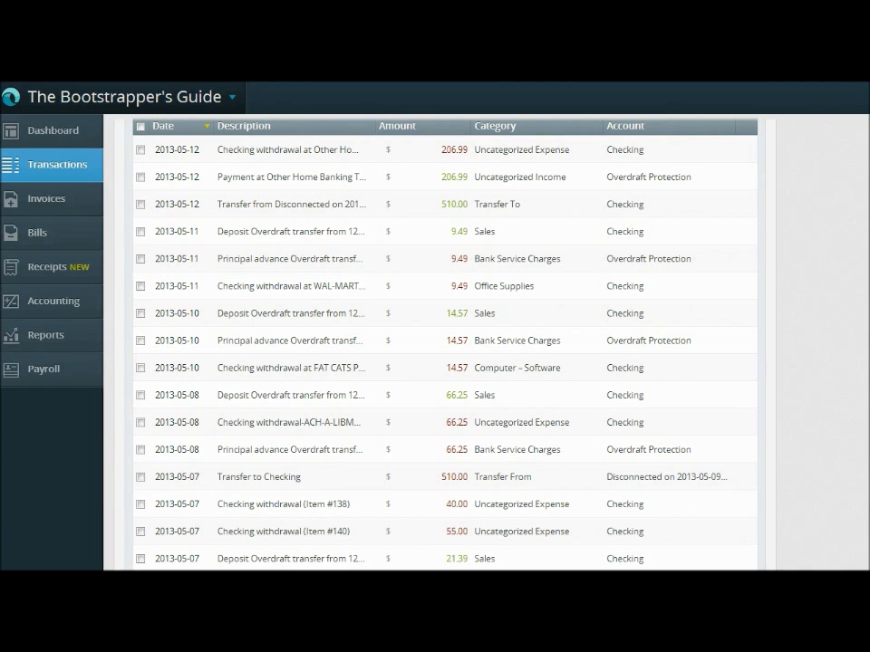
scroll(444, 344, "down", 3)
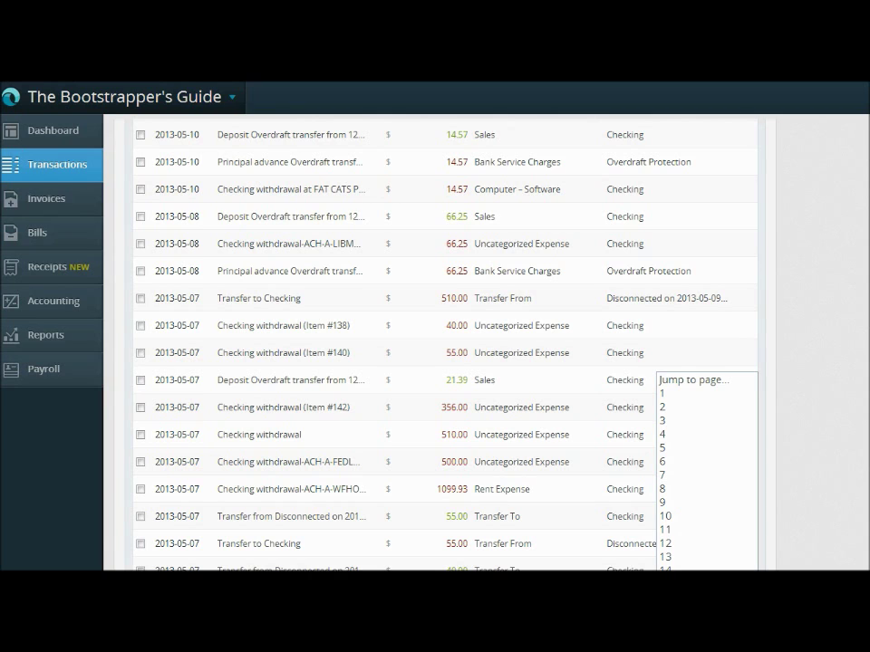
key("Escape")
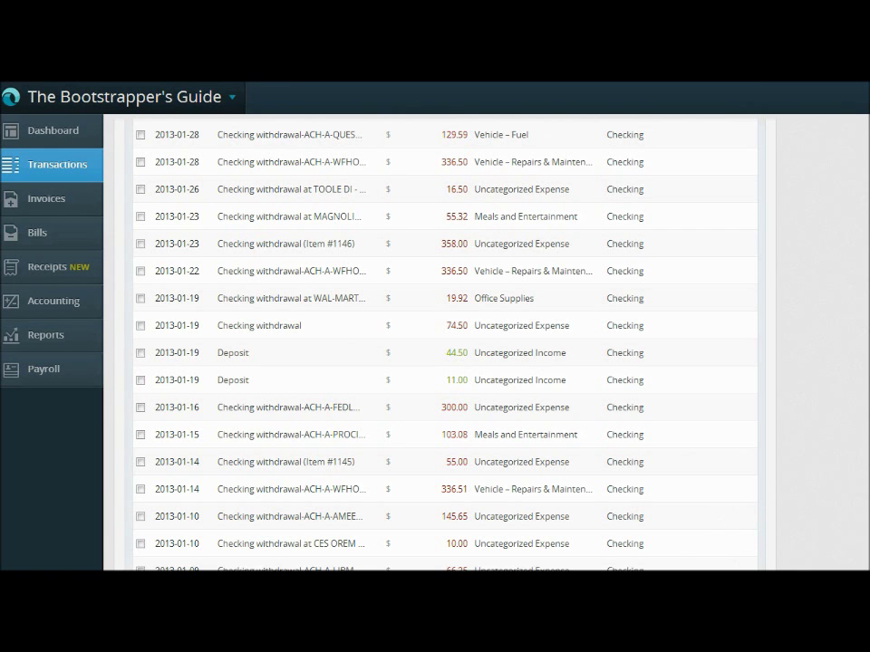
scroll(444, 344, "up", 1)
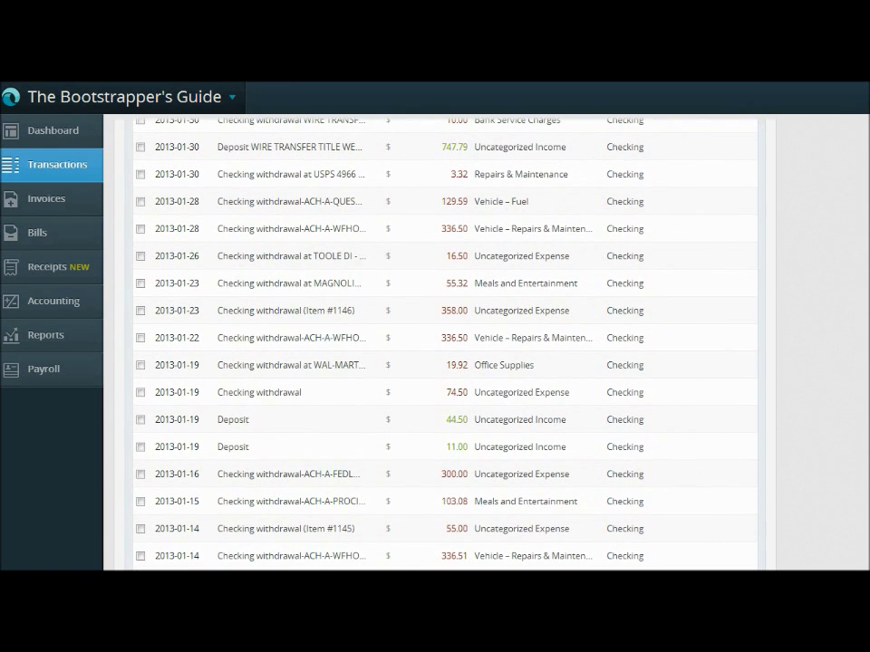
scroll(444, 344, "down", 1)
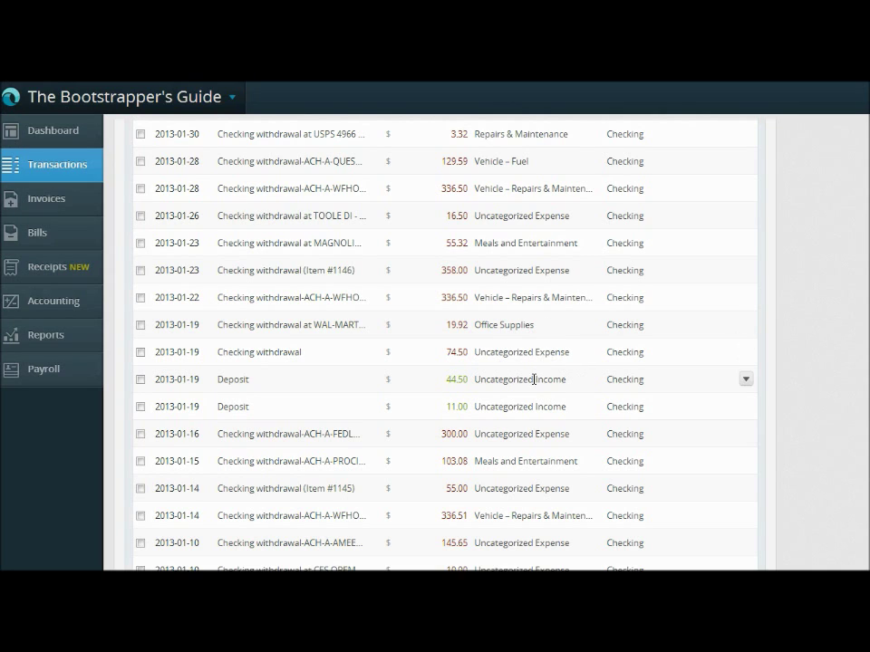
Categorize the 2013-01-19 74.50 withdrawal as Repairs & Maintenance, then go back to the Dashboard
left_click(557, 360)
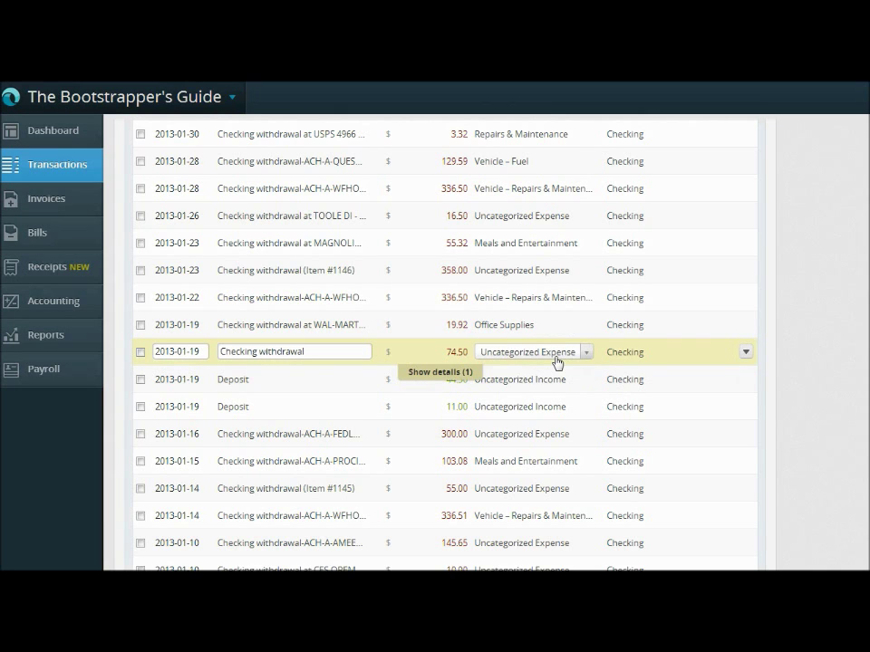
left_click(556, 359)
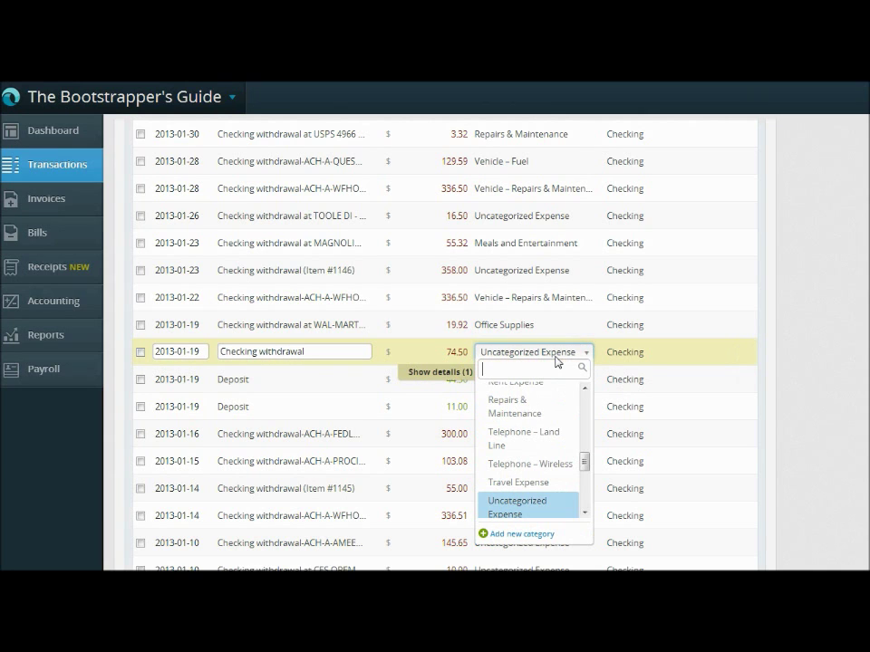
left_click(551, 419)
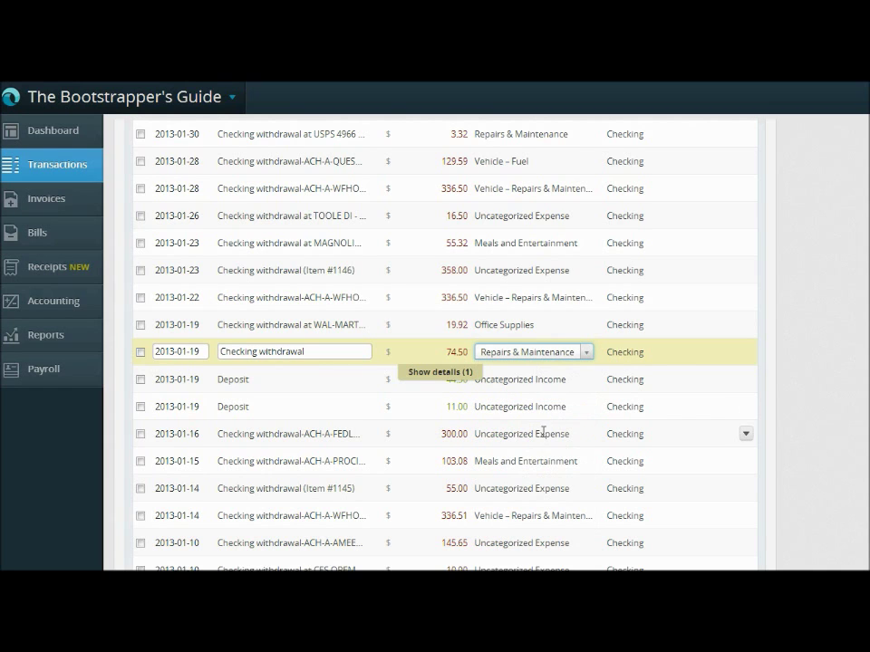
left_click(545, 433)
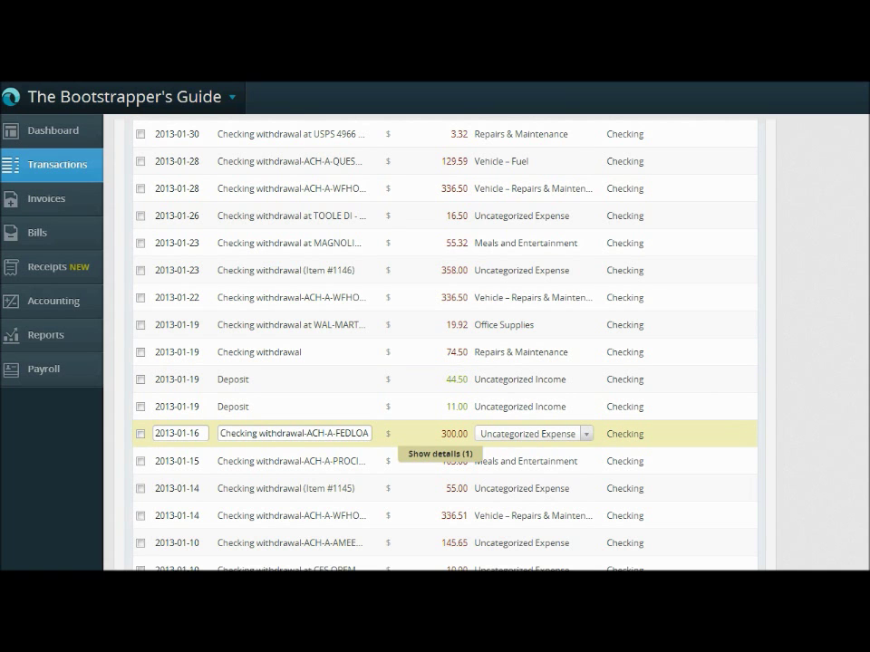
scroll(440, 408, "up", 3)
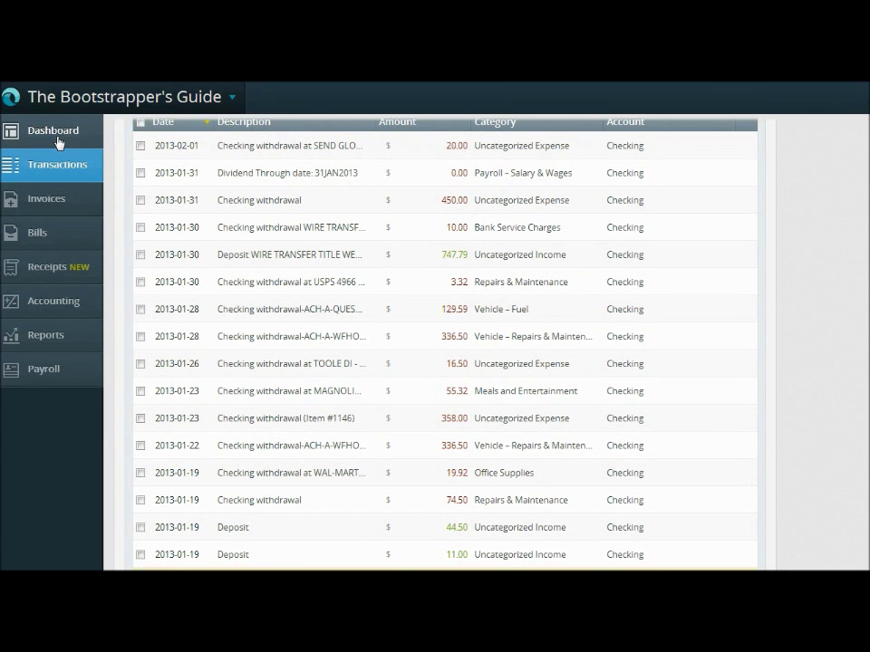
left_click(58, 143)
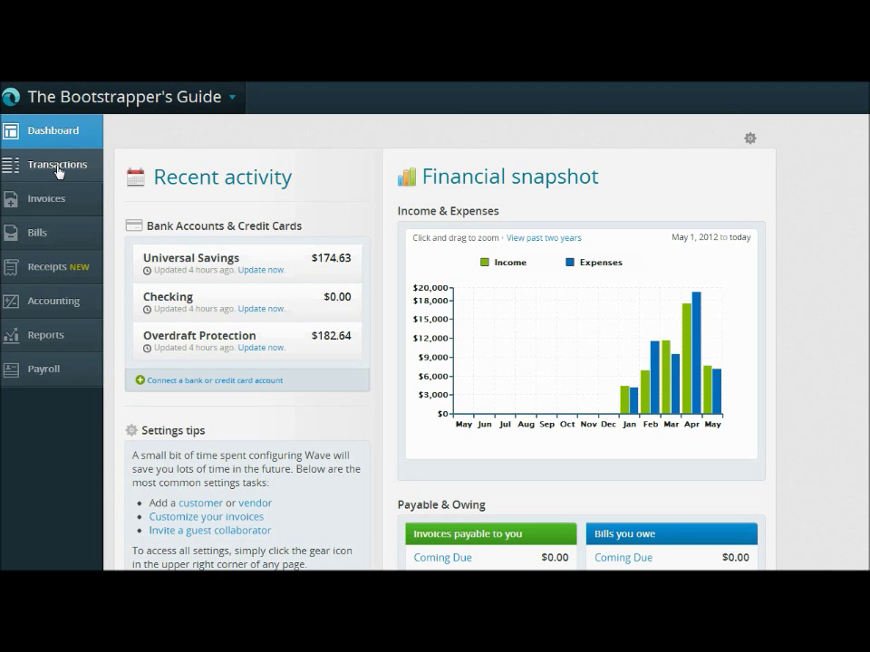
Reopen the Upload a bank statement page from Transactions and bring up the file picker
left_click(57, 167)
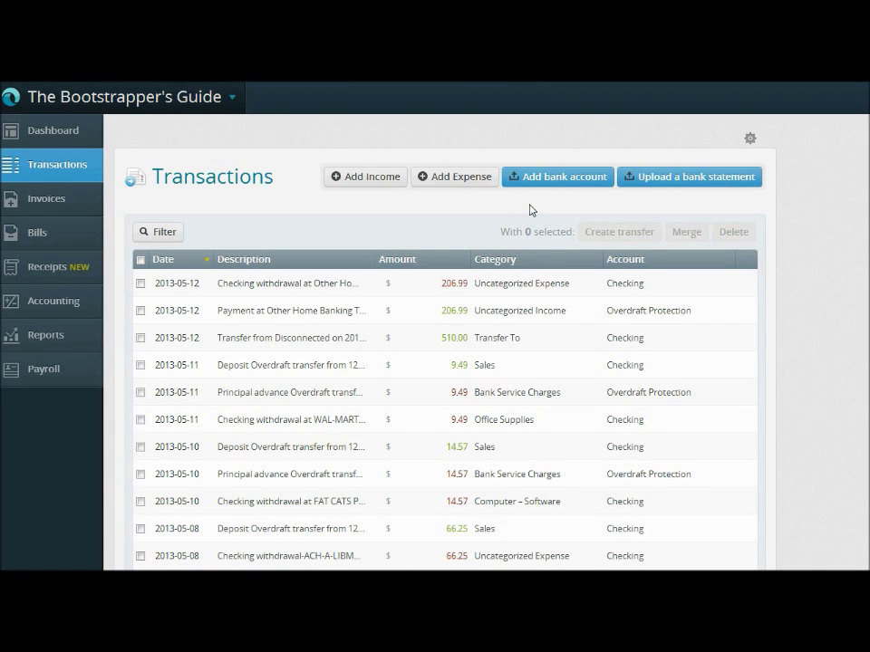
left_click(651, 186)
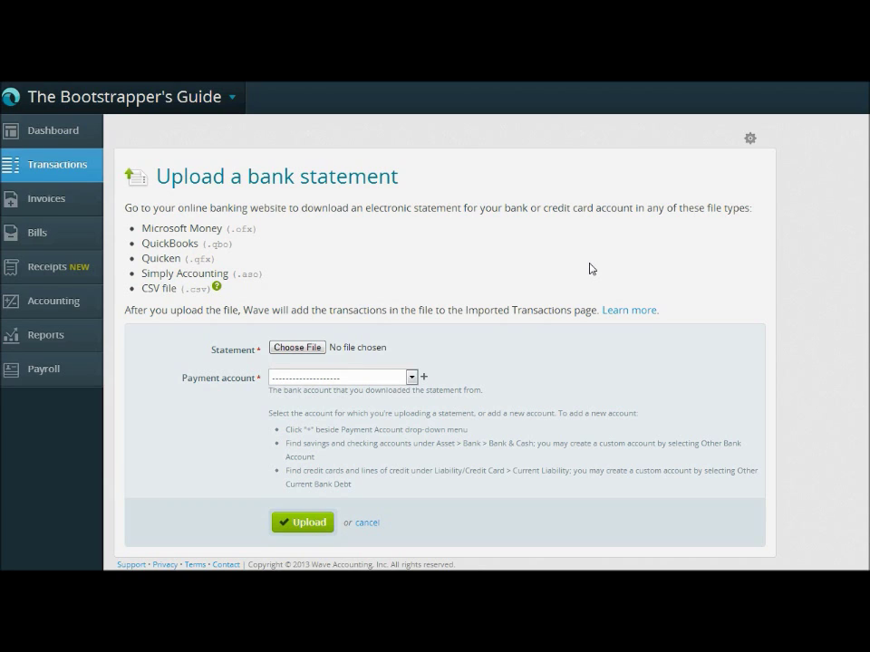
left_click(321, 354)
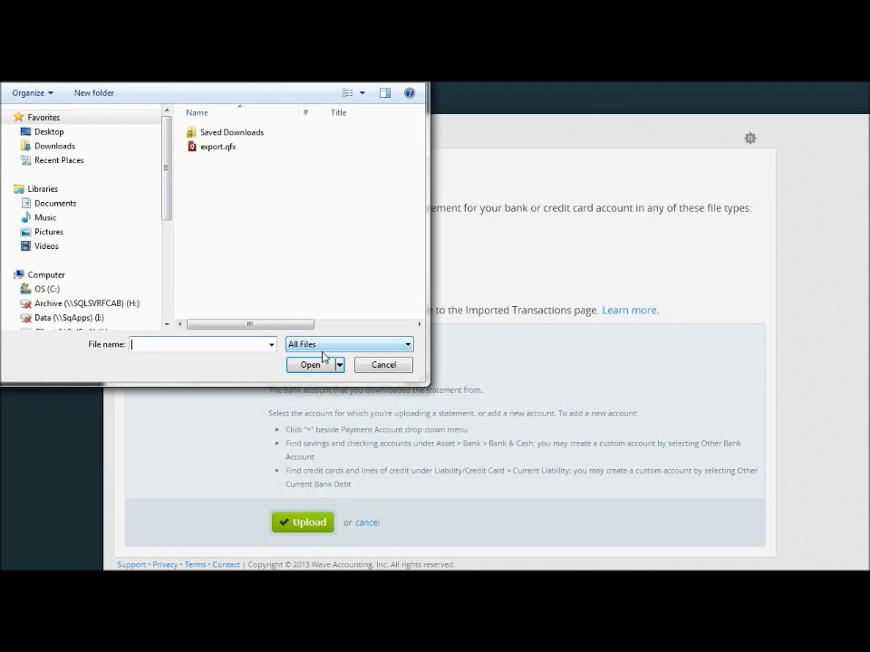
Upload export.qfx to Checking again, then cancel when overlapping transactions are flagged
left_click(217, 147)
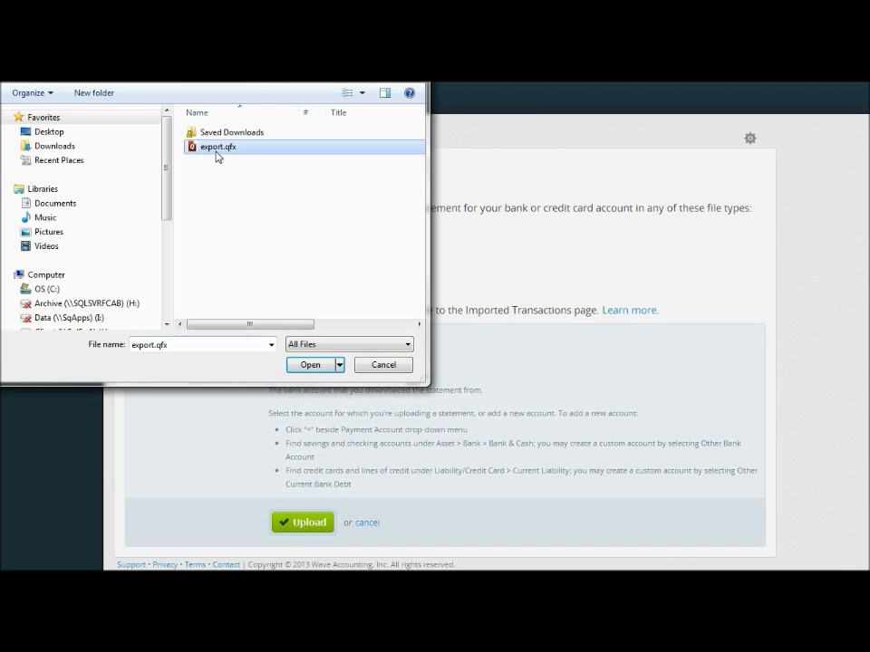
left_click(308, 363)
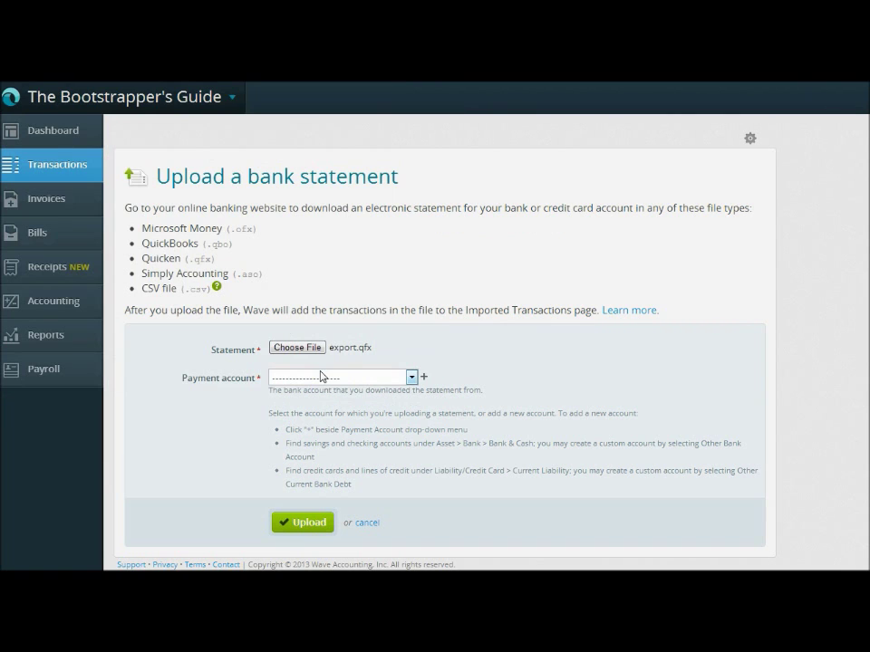
left_click(409, 378)
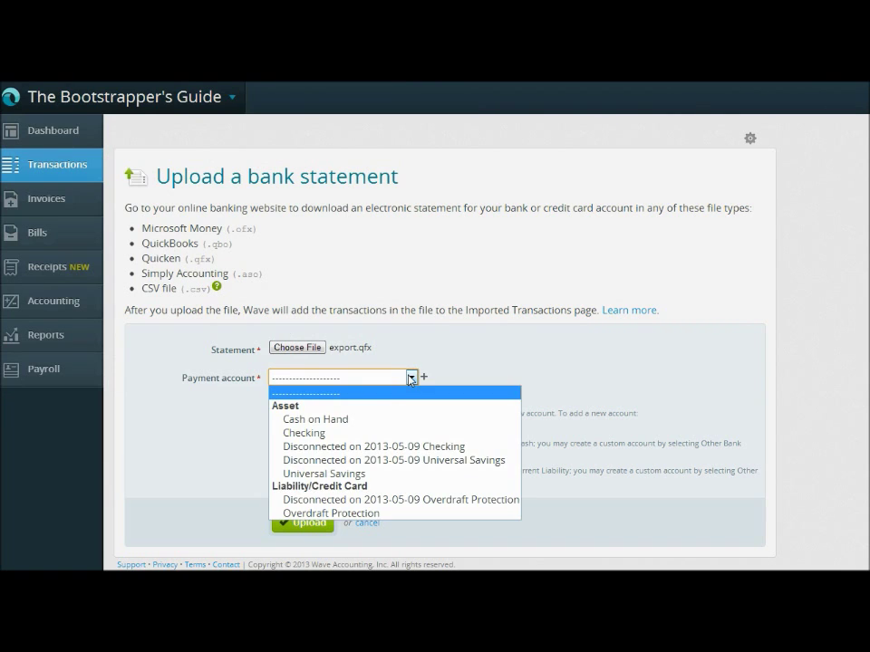
left_click(369, 433)
left_click(313, 526)
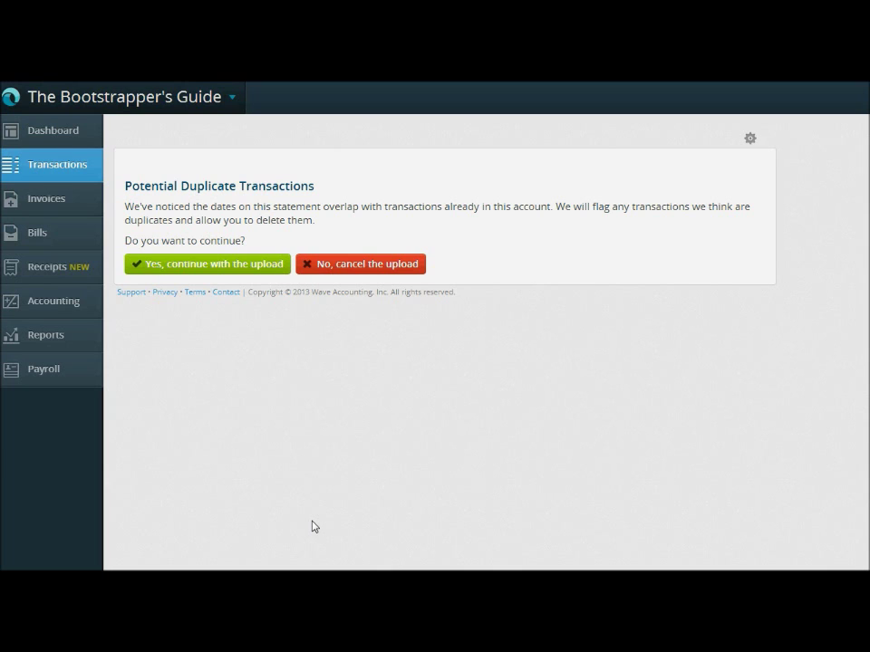
left_click(350, 264)
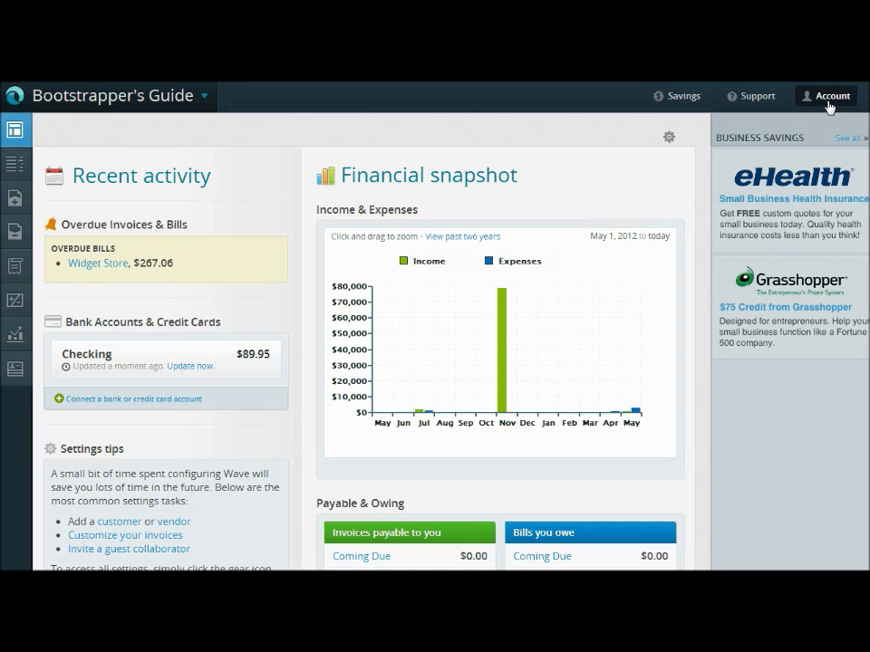
Open the Integrations page from the Account menu
left_click(827, 102)
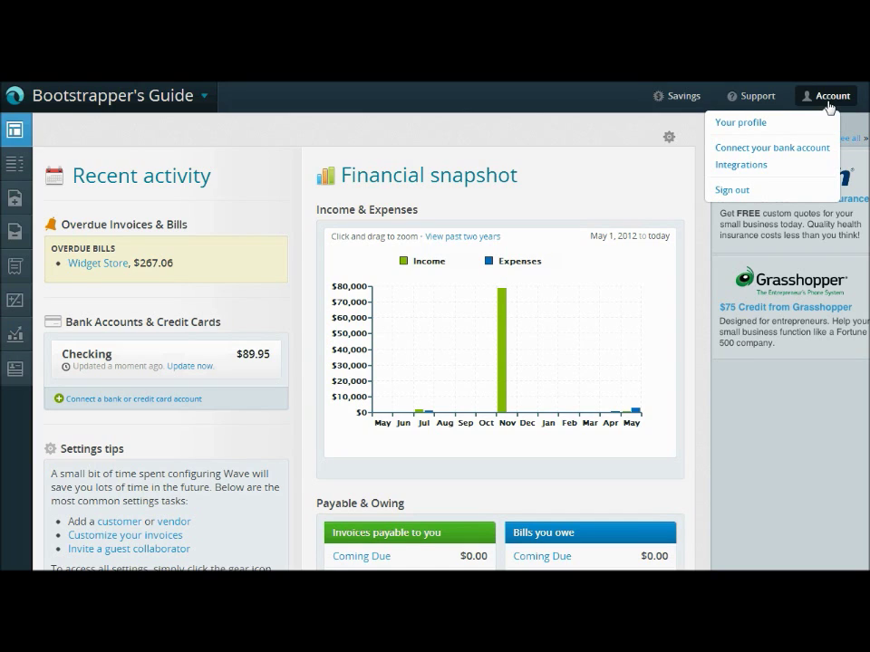
left_click(797, 164)
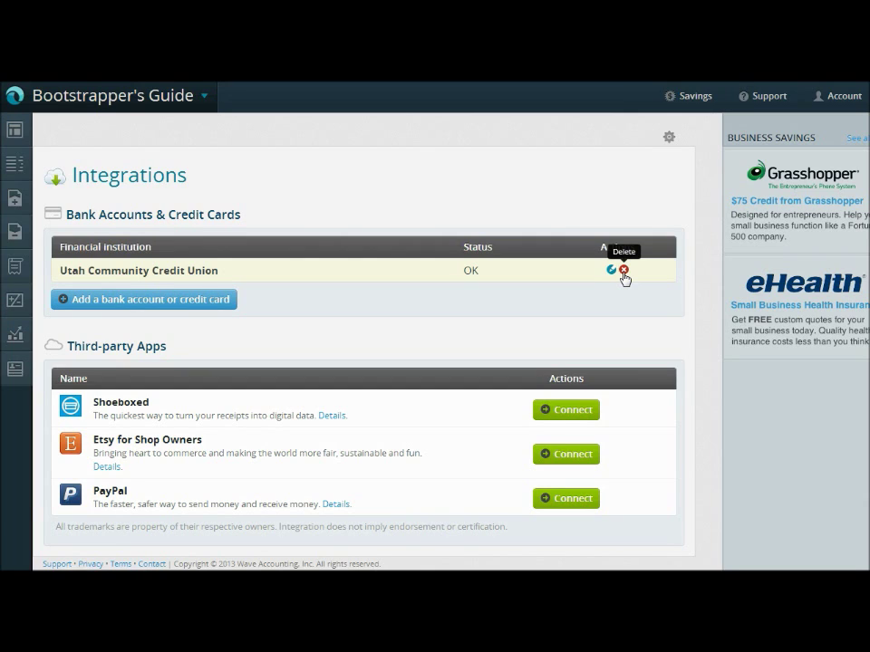
Delete the Utah Community Credit Union bank connection, then open the chart of accounts
left_click(623, 272)
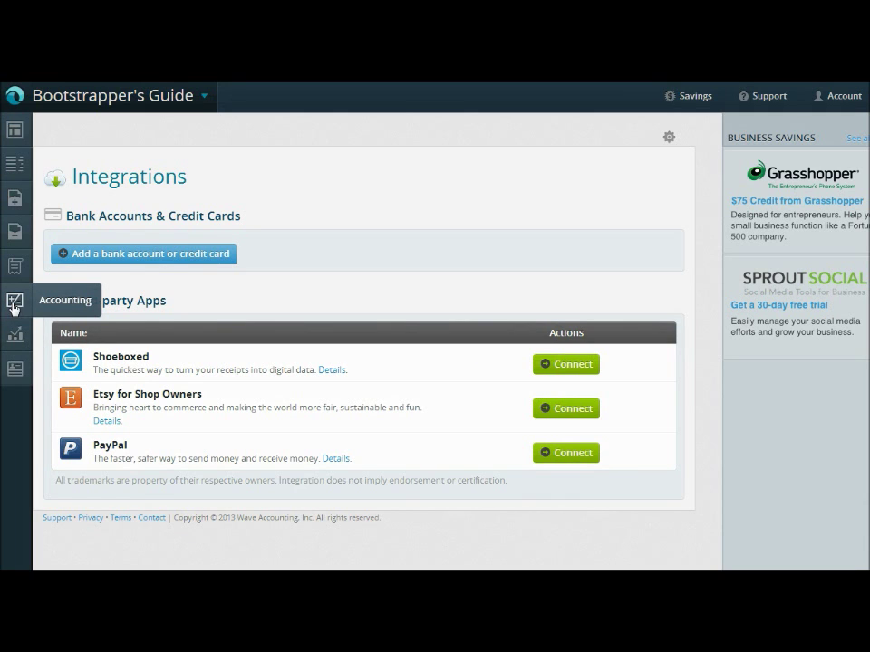
left_click(13, 301)
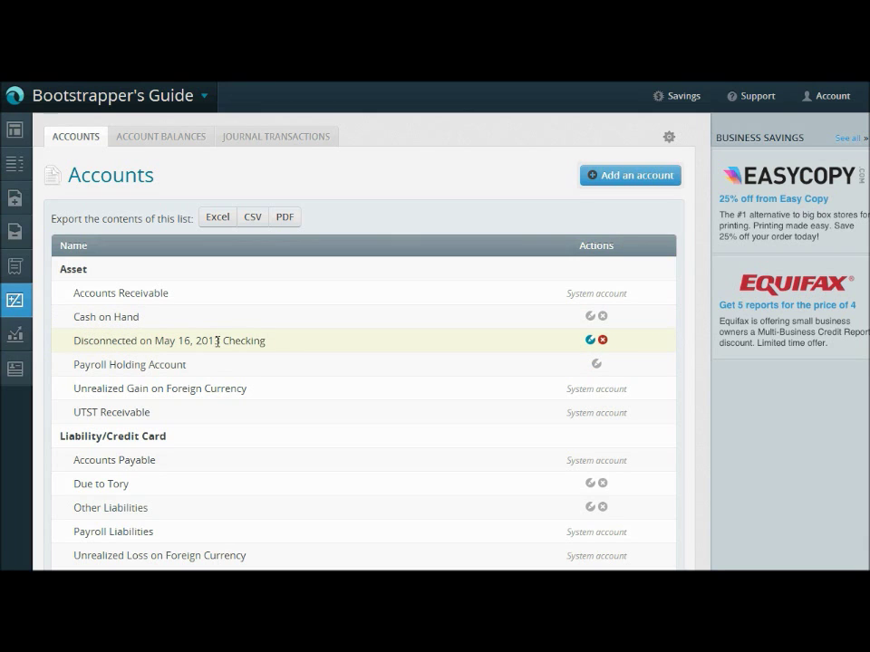
Inspect the 'Disconnected on May 16, 2013 Checking' account's details and close without changes
left_click(589, 341)
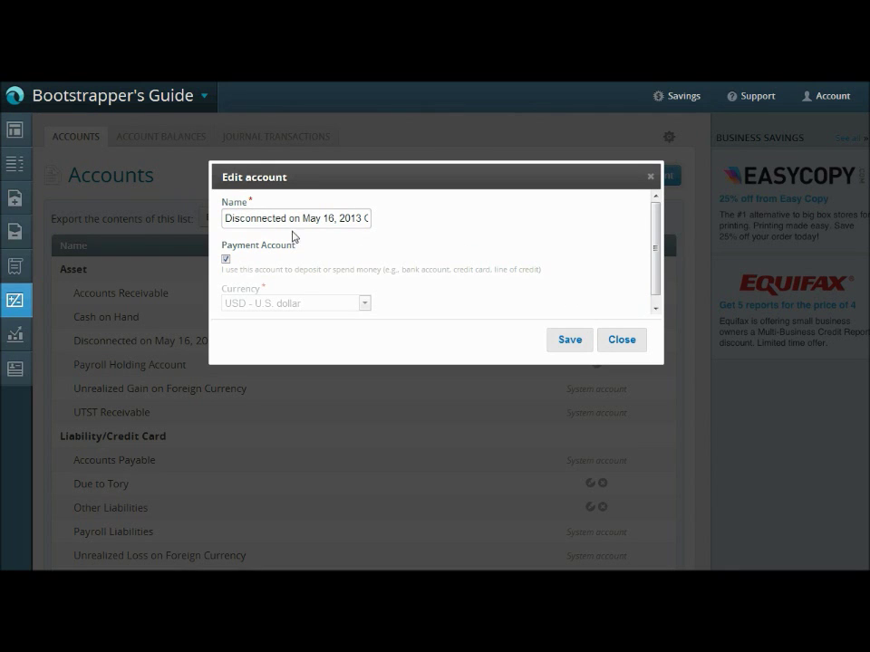
left_click(622, 340)
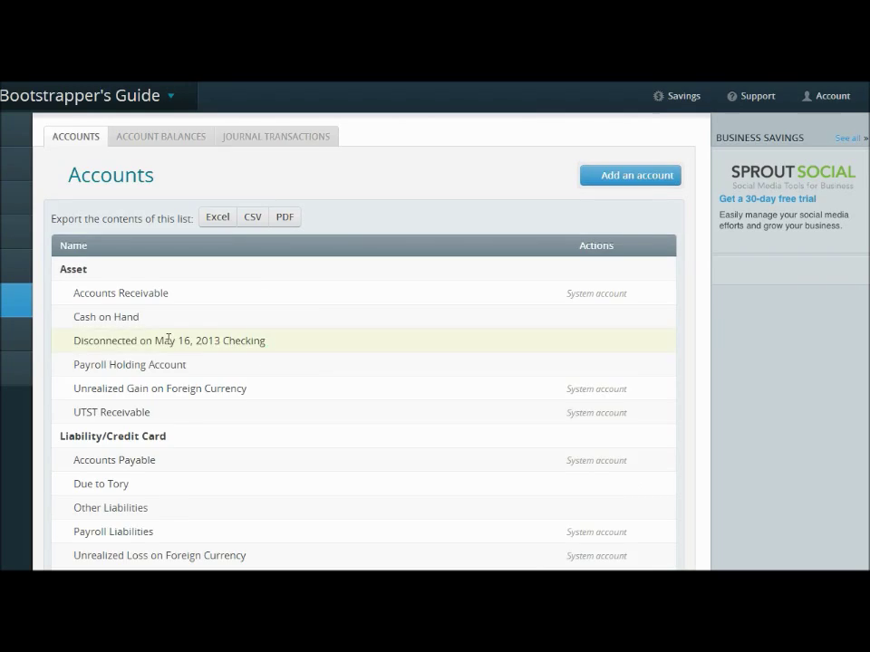
Return to the Integrations page via the Account menu
left_click(809, 97)
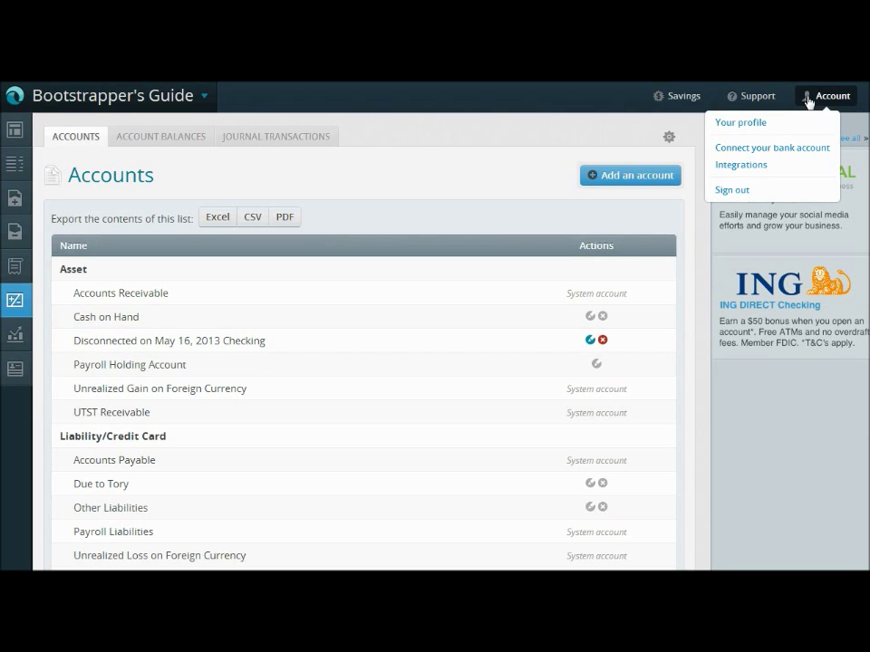
left_click(775, 169)
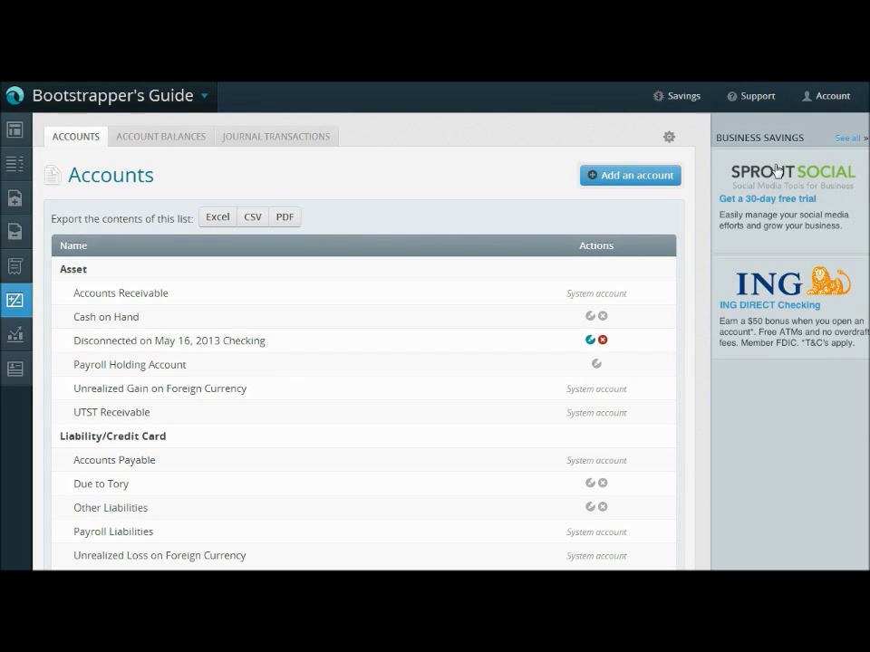